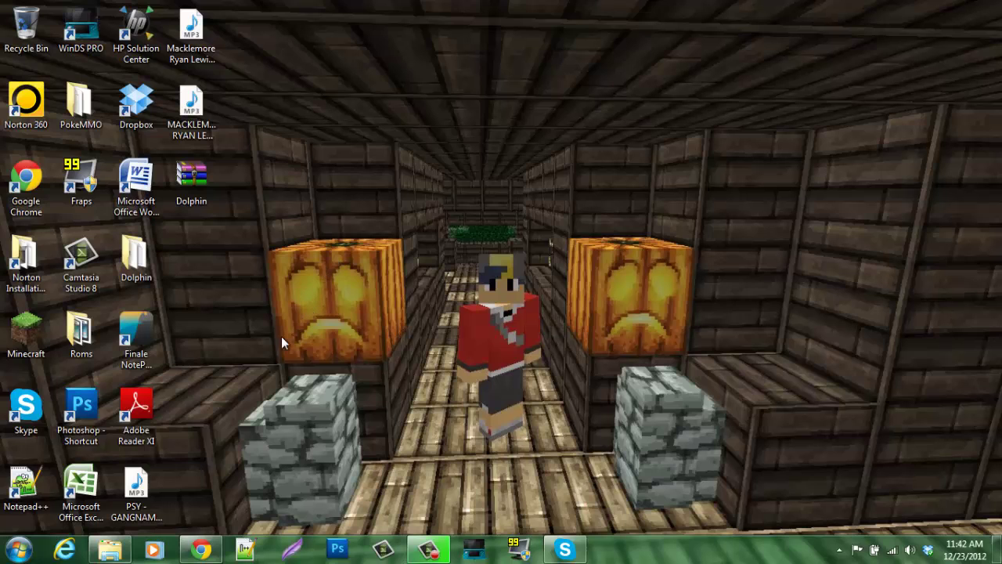
Examine the Dolphin_2.rar download page on 4shared and the CoolROM Nintendo Gamecube ROM list in Chrome, and minimize the browser
click(201, 550)
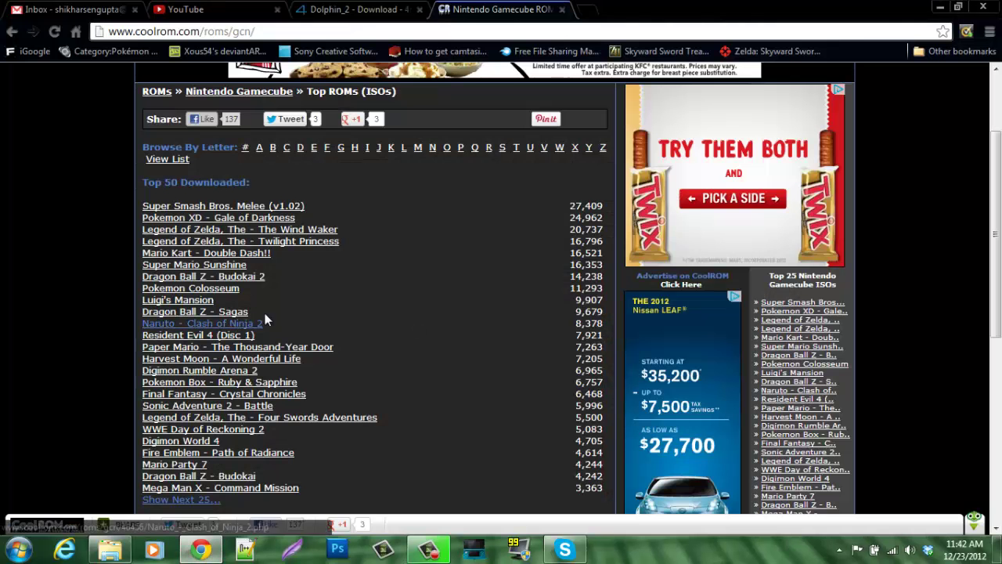
click(350, 8)
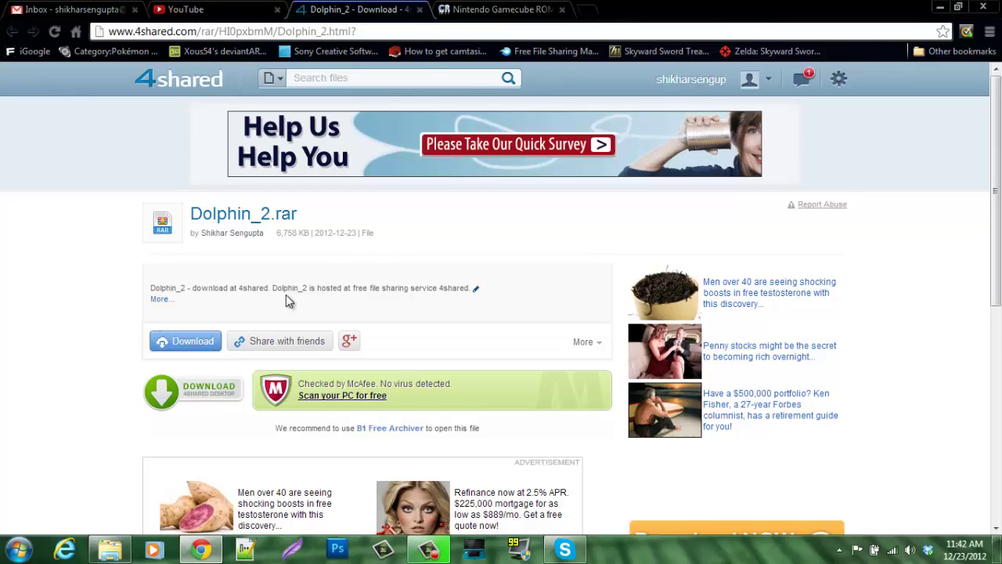
click(504, 10)
click(368, 8)
click(470, 9)
click(352, 10)
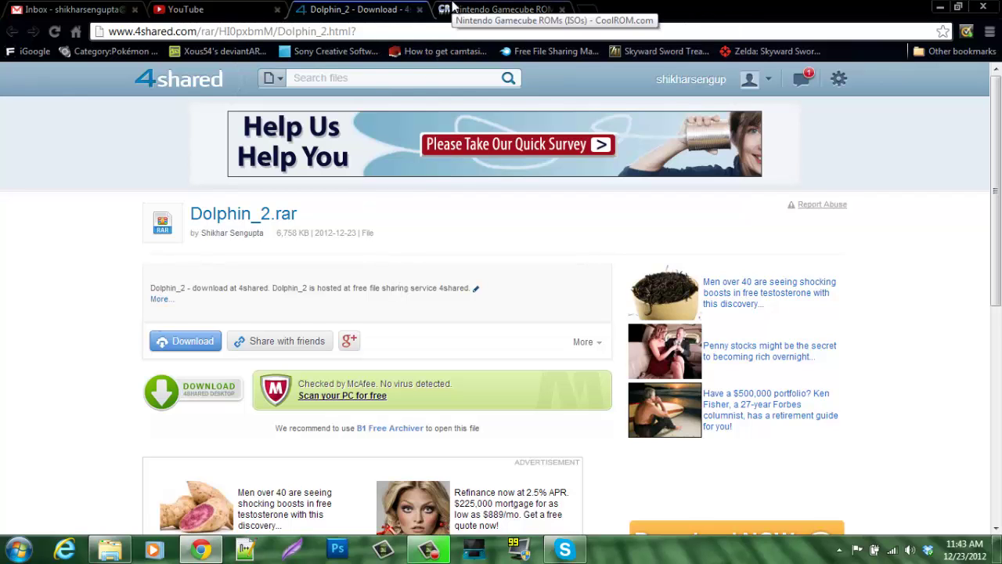
click(452, 6)
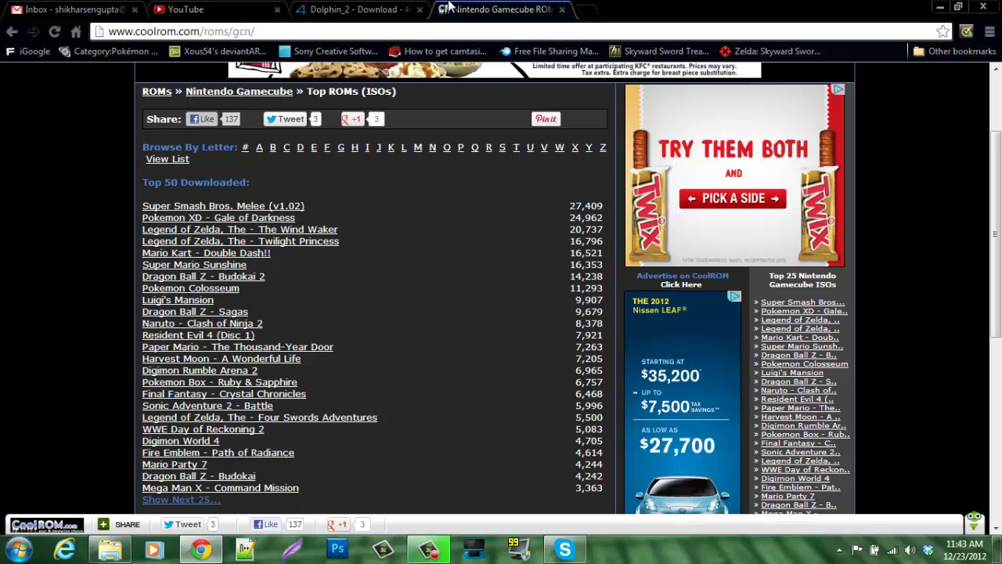
click(381, 6)
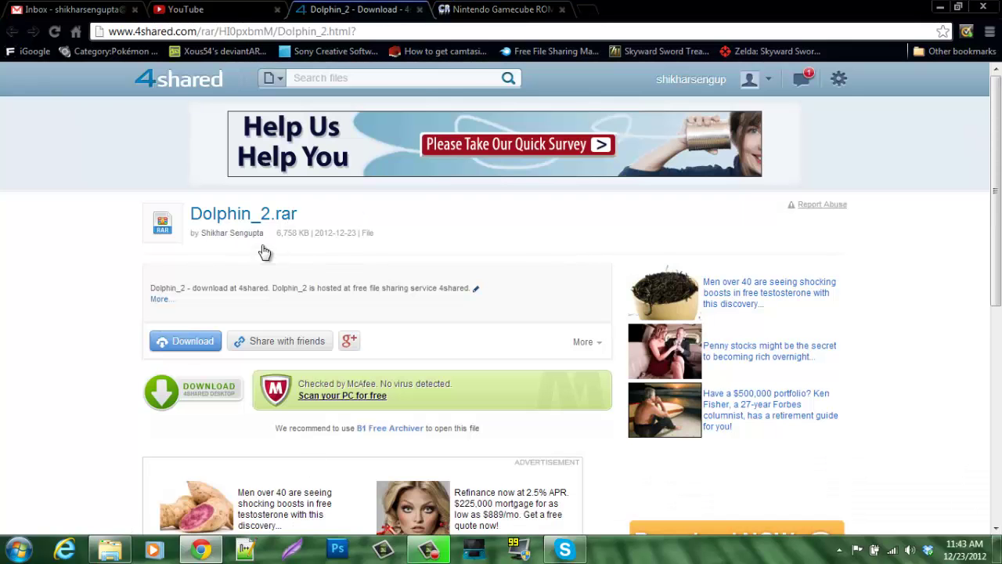
click(474, 8)
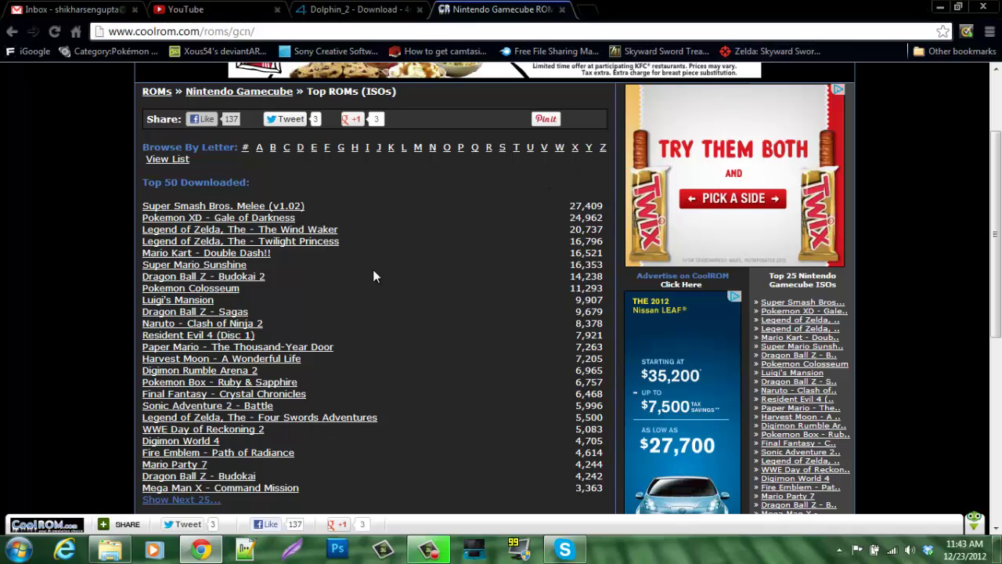
click(942, 8)
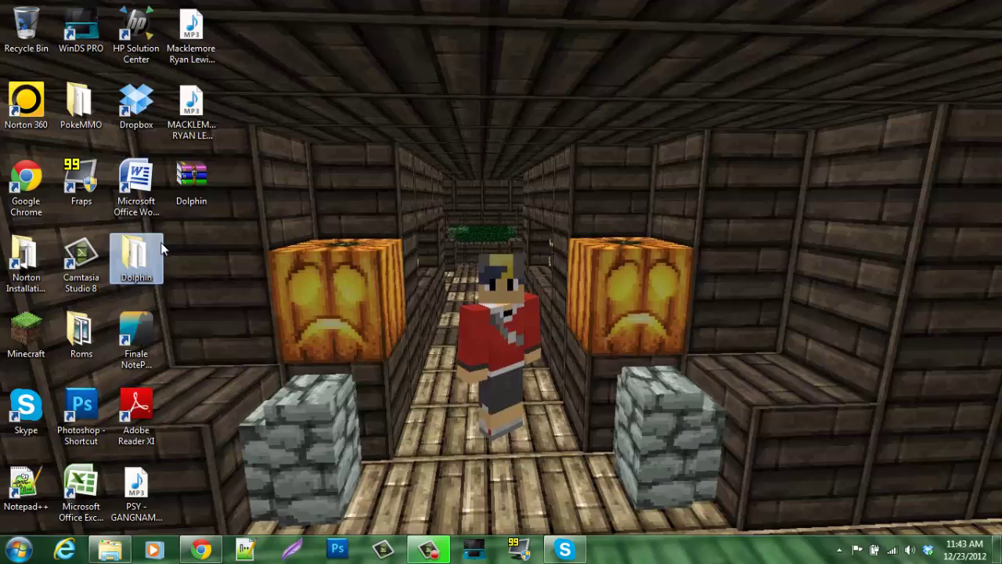
Launch the Dolphin application from the Dolphin folder in the Documents library
click(191, 178)
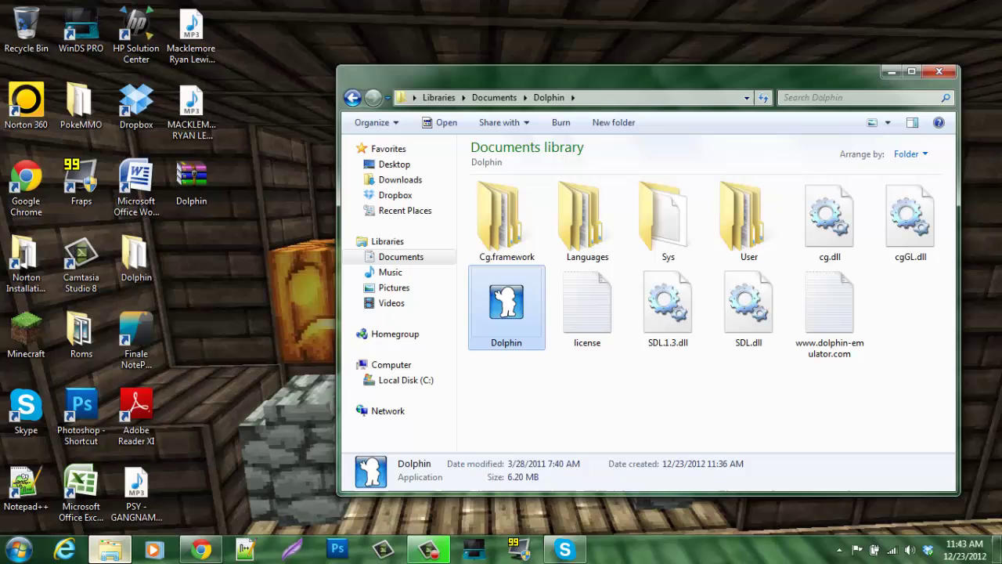
click(110, 550)
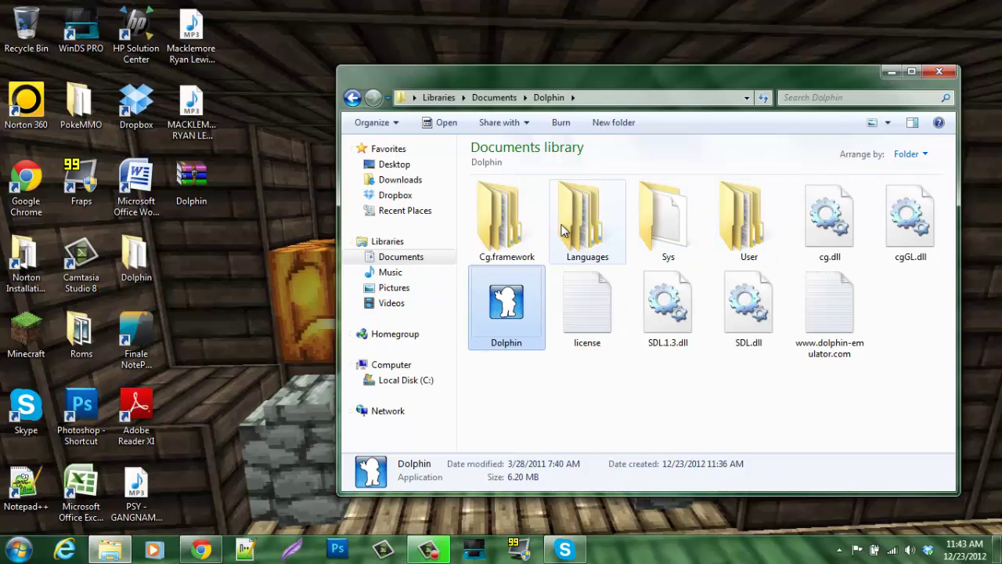
click(539, 405)
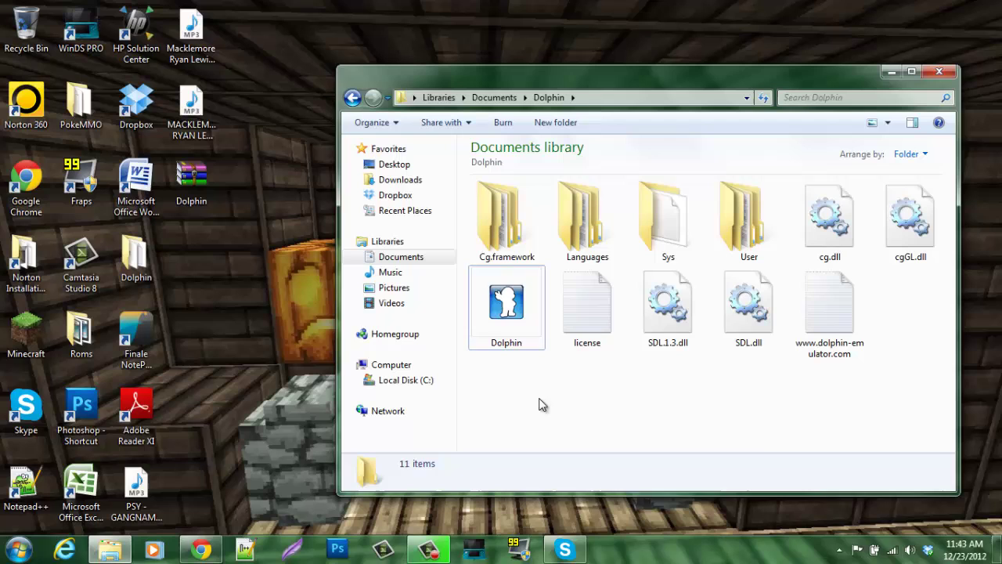
click(501, 307)
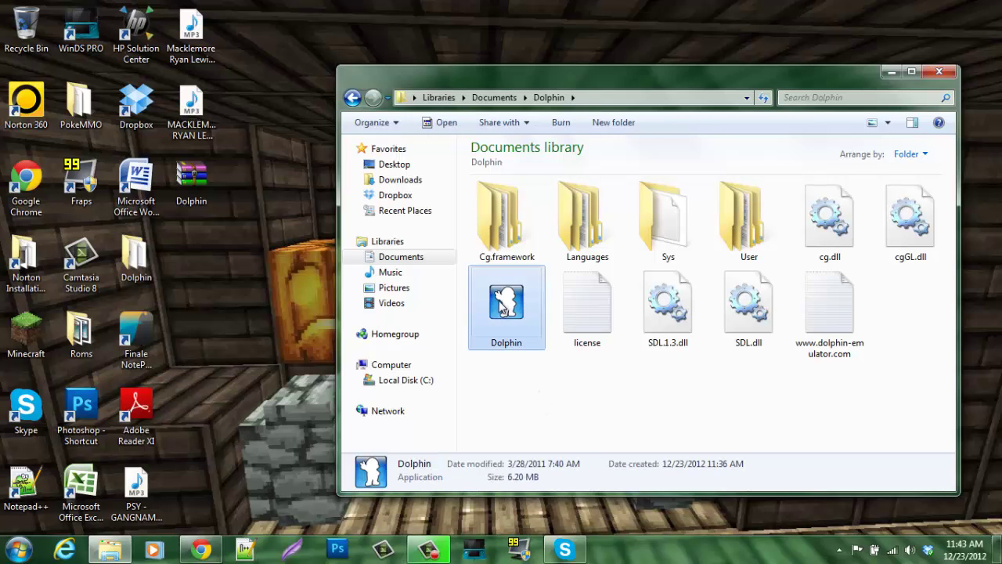
double_click(502, 306)
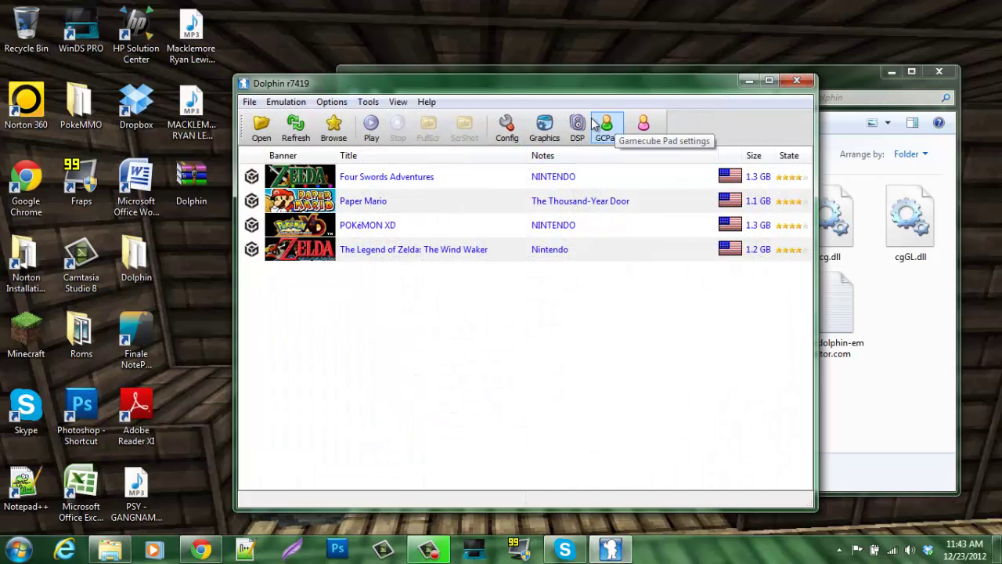
View the folder chooser for adding an ISO directory and dismiss it without adding a folder
click(249, 102)
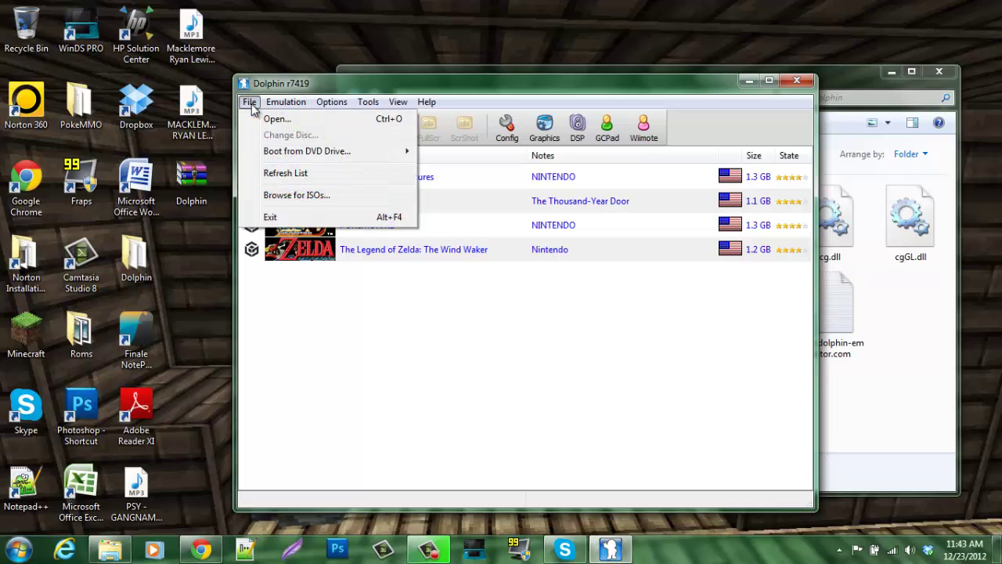
click(297, 196)
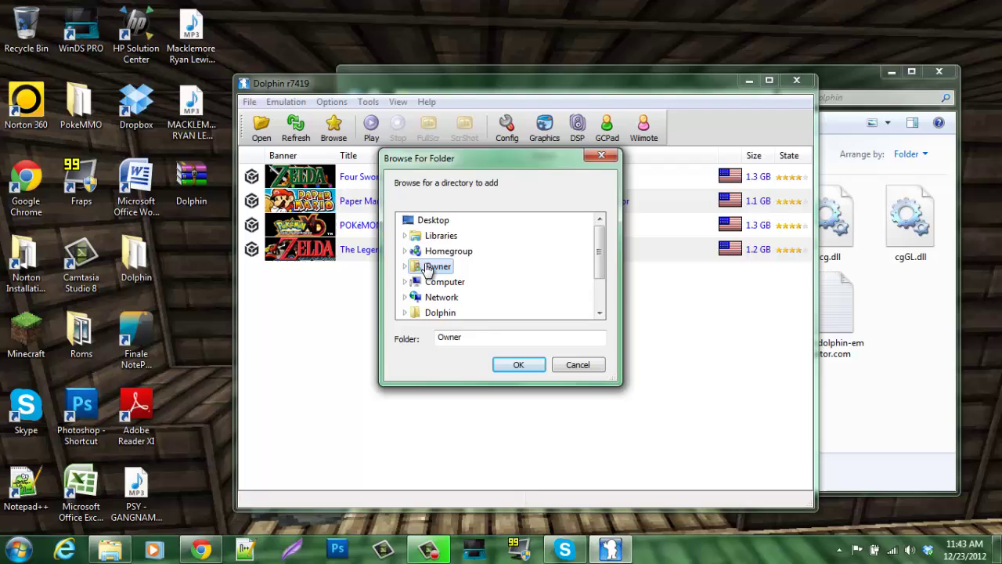
click(576, 368)
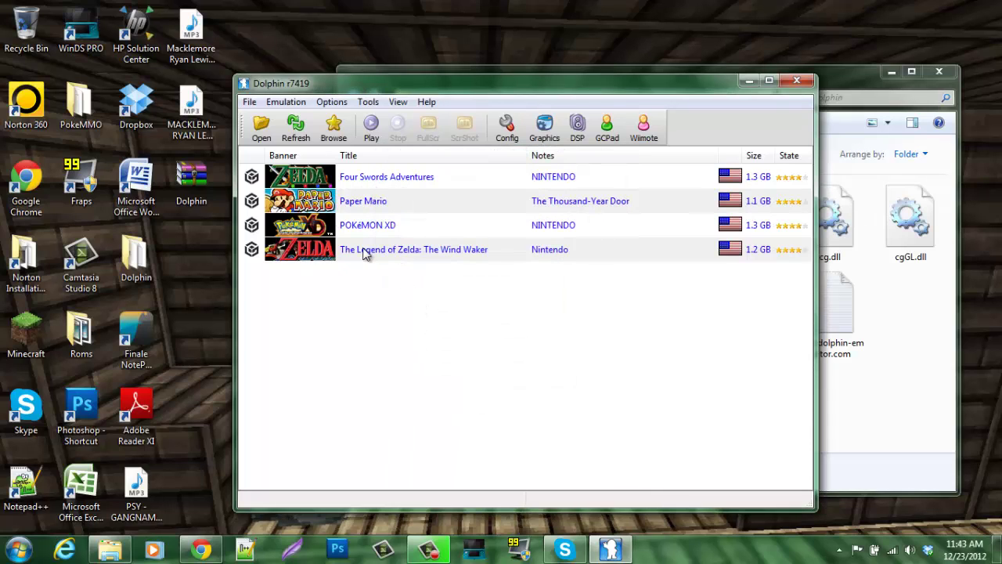
click(185, 191)
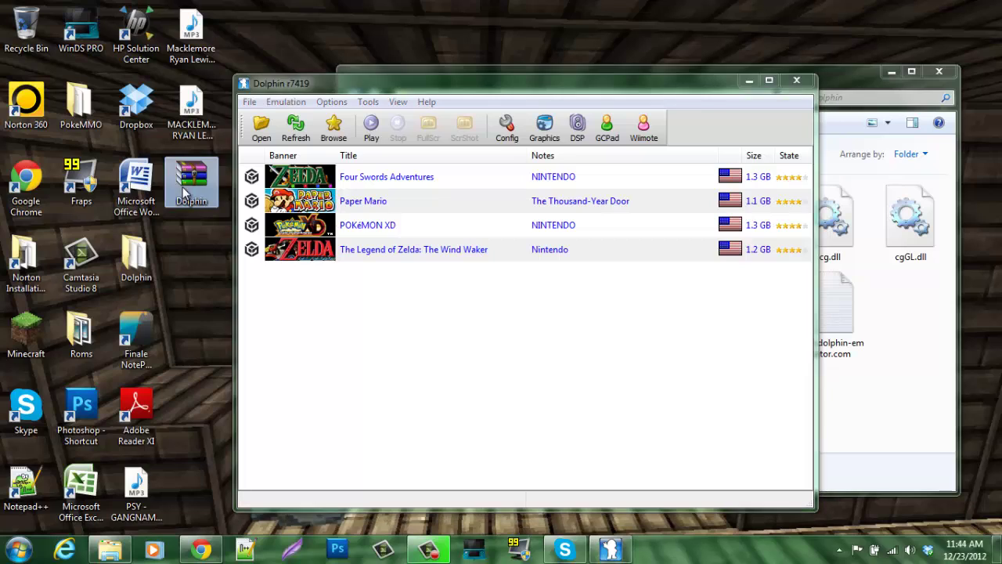
click(413, 351)
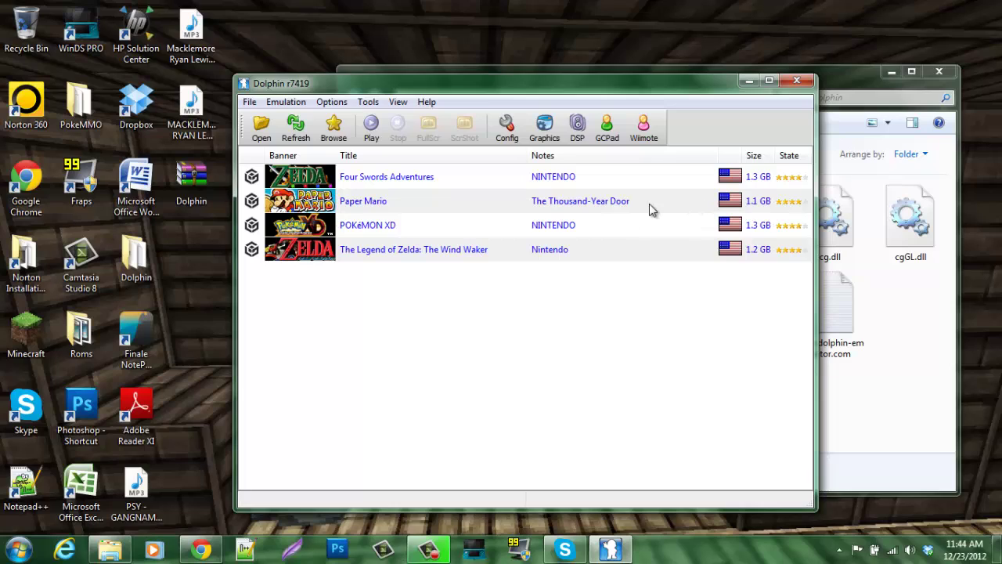
click(431, 207)
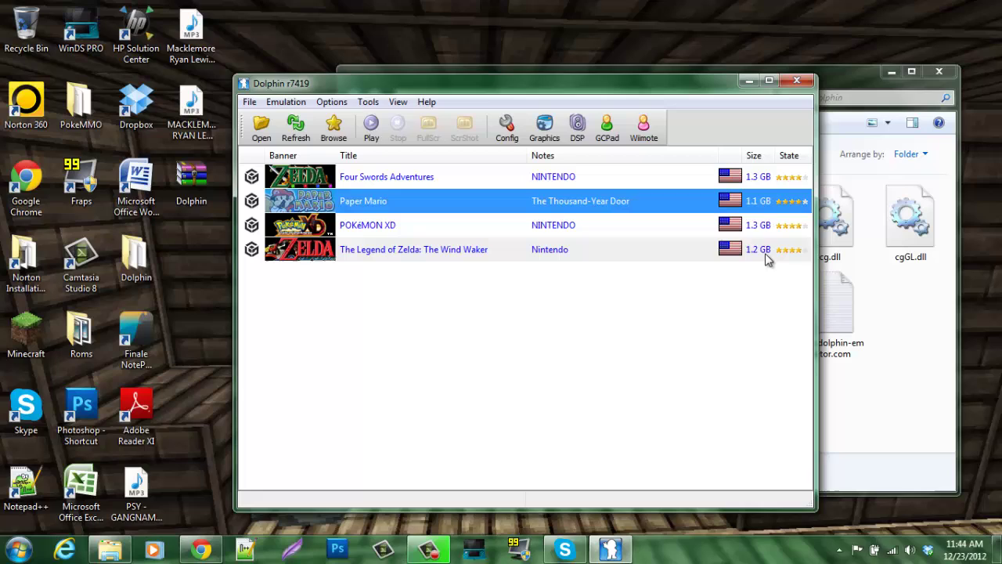
click(592, 309)
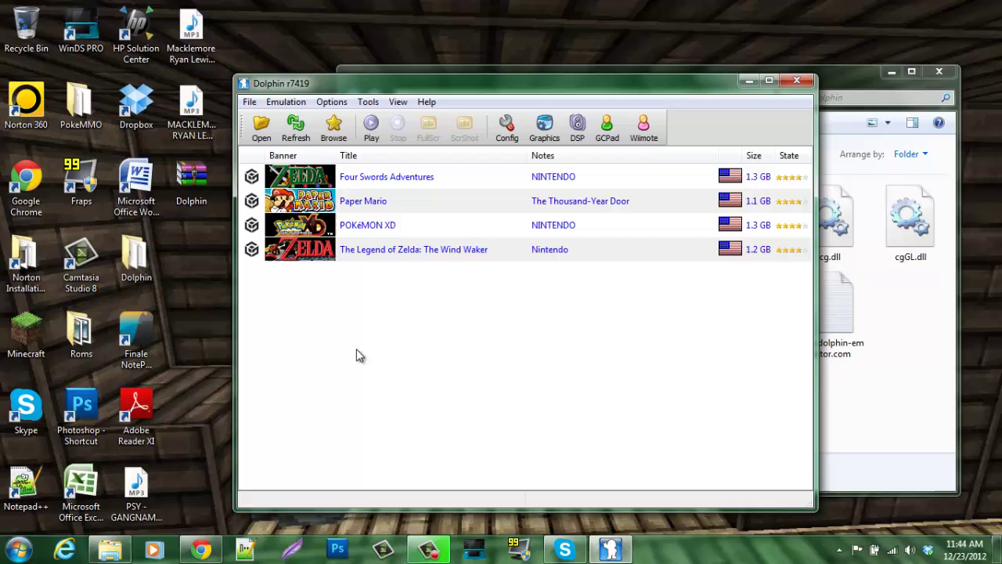
Review the Pad 1 keyboard mapping in the Gamecube pad configuration and save it
click(331, 102)
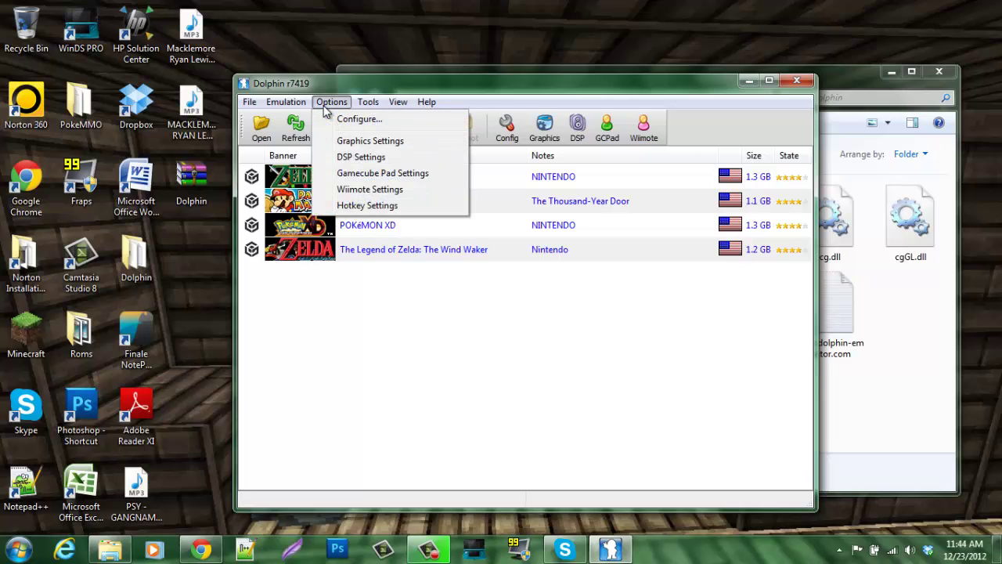
click(342, 174)
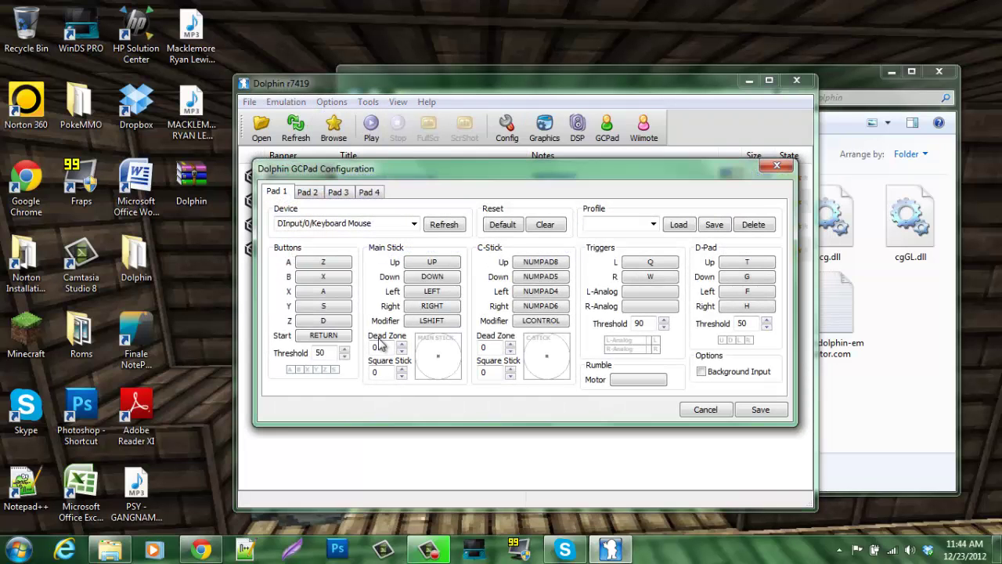
click(760, 409)
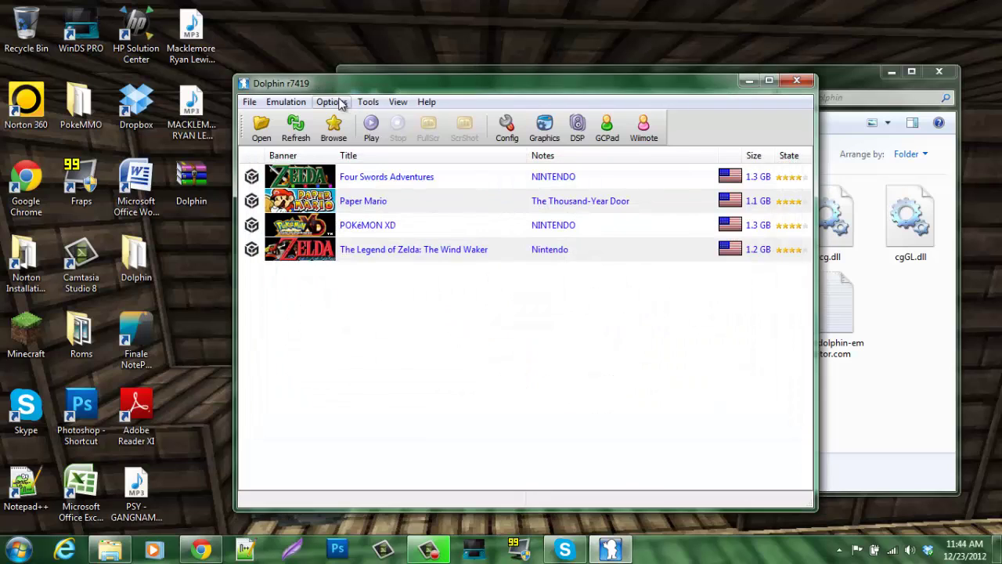
Look through the General, Display, Audio, Gamecube, Wii and Paths pages of the Dolphin configuration
click(332, 102)
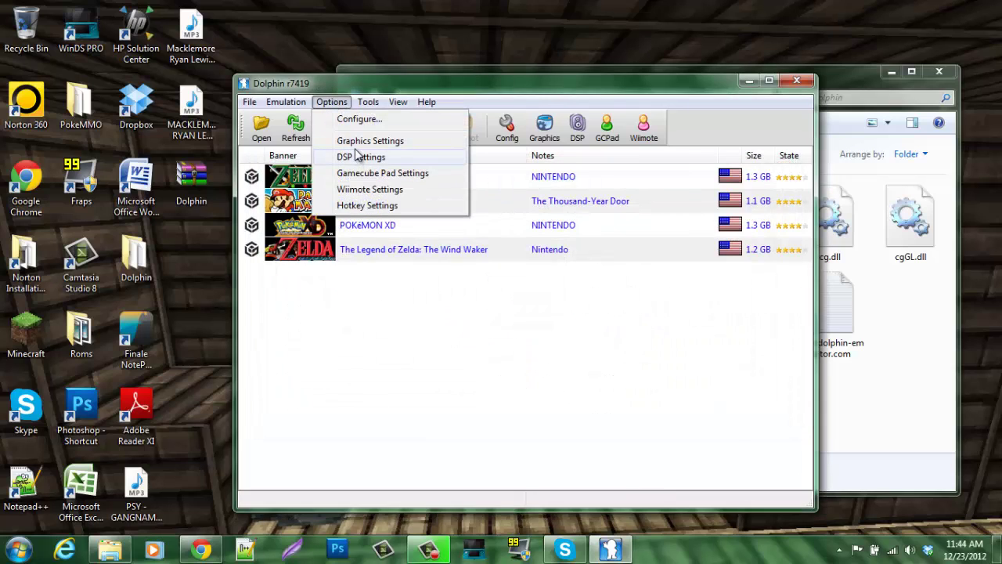
click(356, 119)
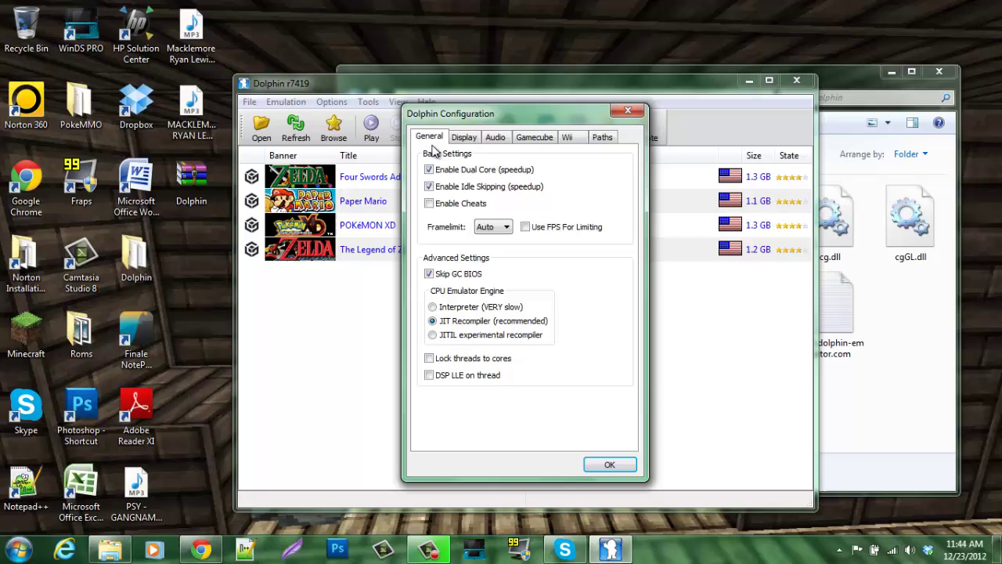
click(460, 138)
click(494, 137)
click(534, 137)
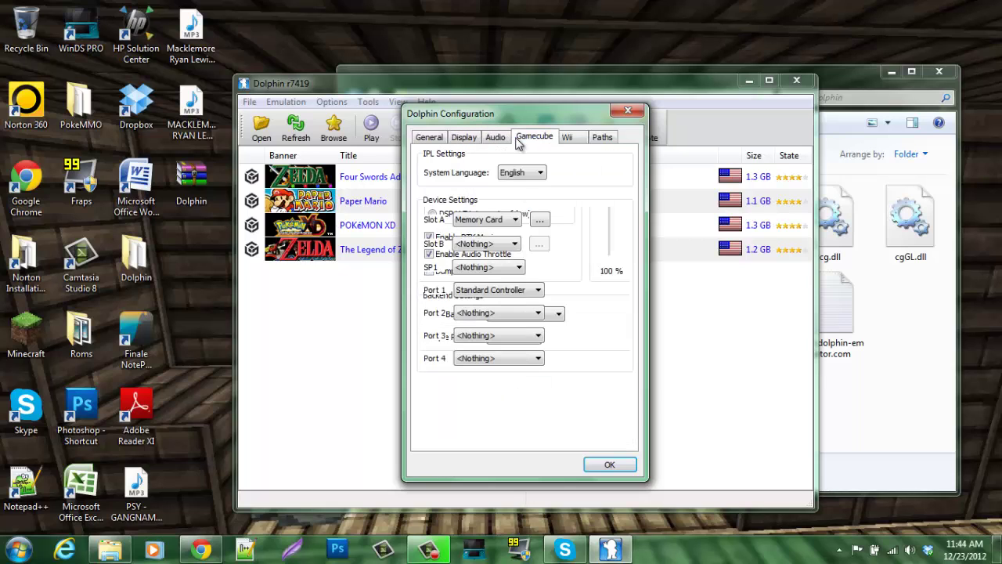
click(568, 137)
click(602, 137)
Examine the device choices for Slot A and Slot B in the Gamecube settings
click(534, 137)
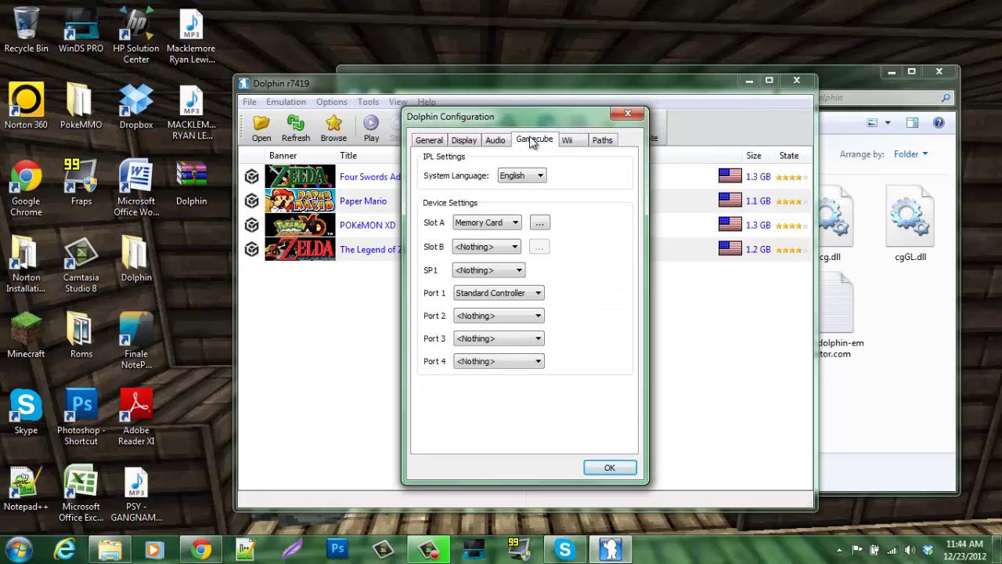
click(503, 224)
click(504, 223)
click(513, 247)
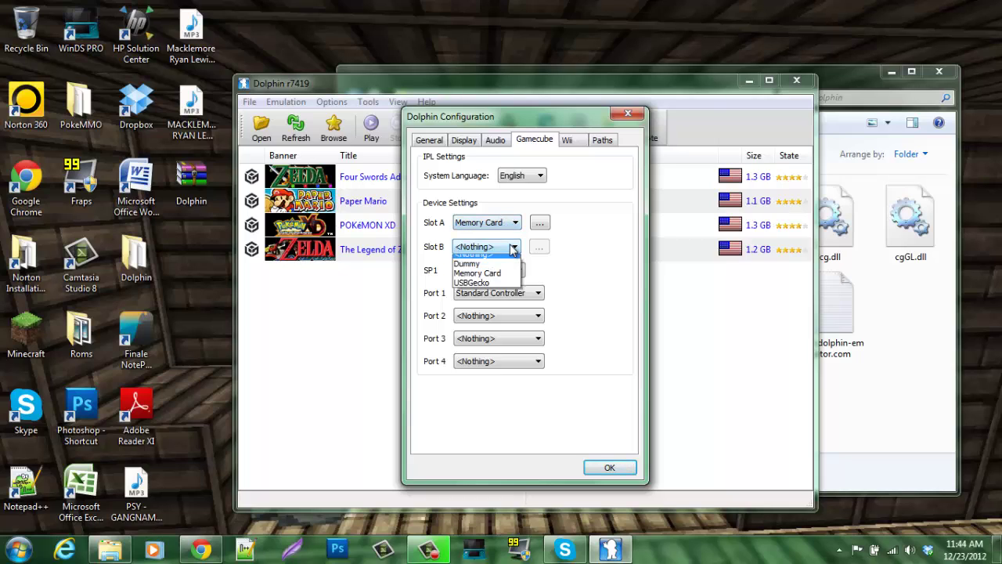
click(513, 247)
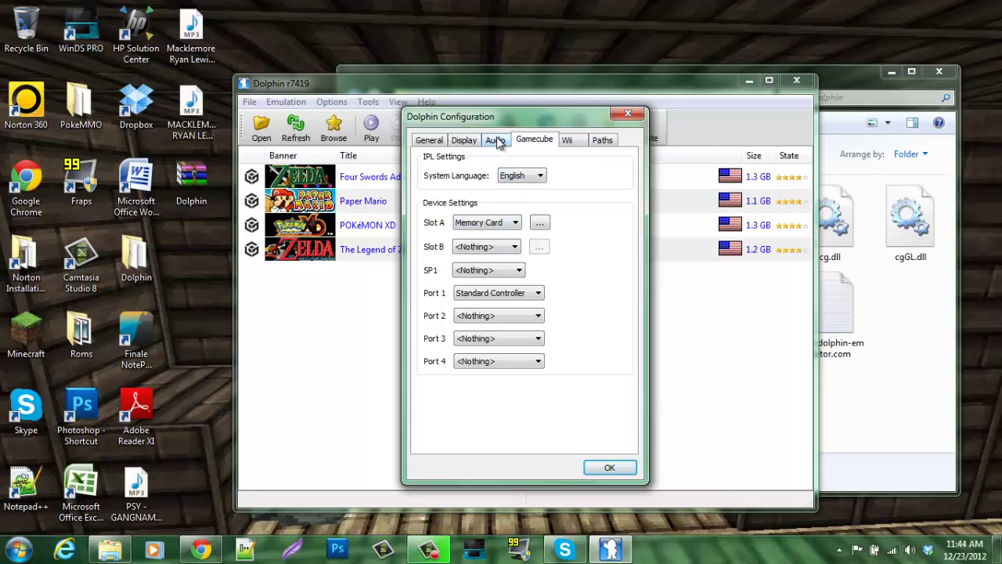
Review the Display and Audio settings and close the Dolphin configuration
click(464, 139)
click(495, 140)
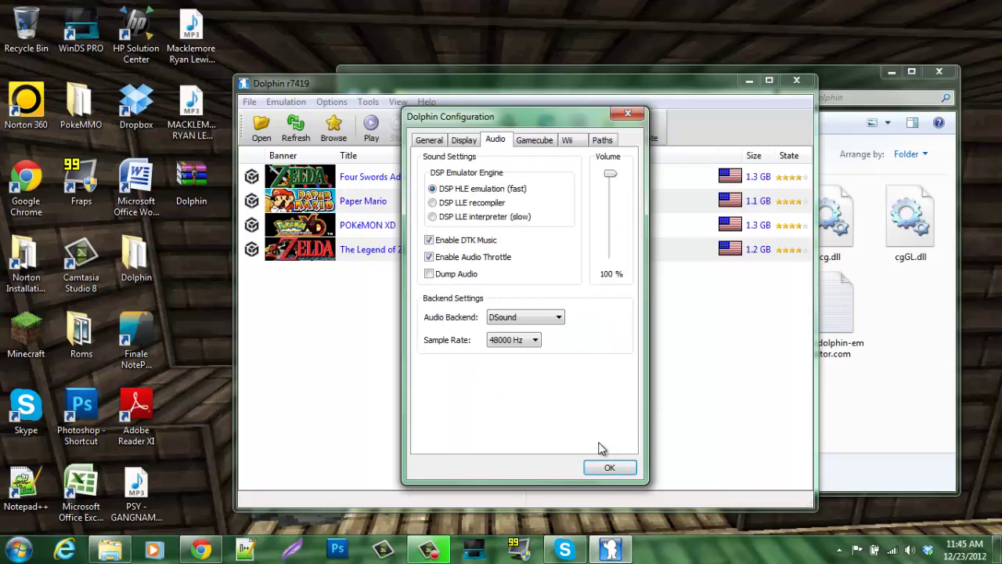
click(609, 467)
Open NetPlay and examine its connection address, port and game hosting options
click(368, 102)
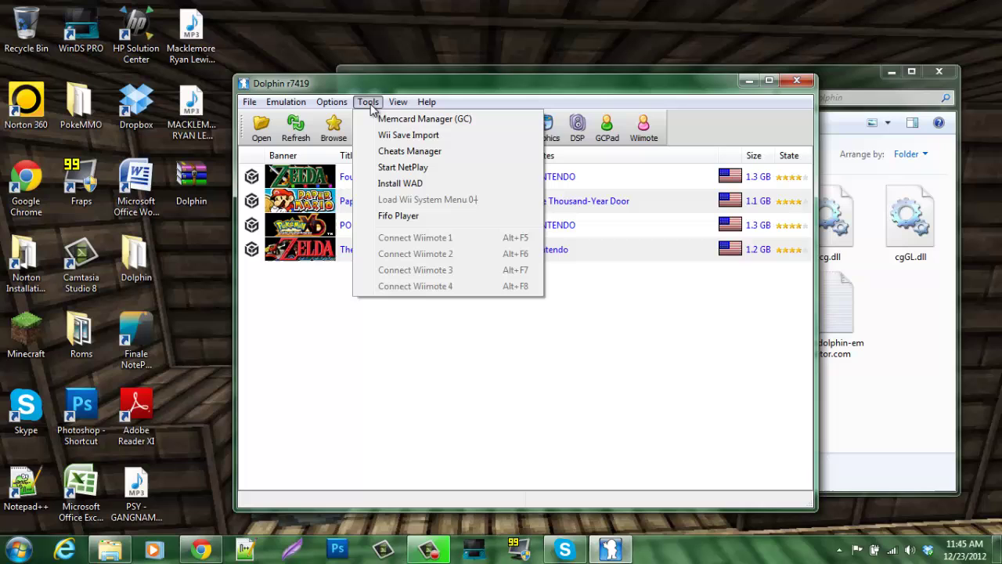
click(402, 167)
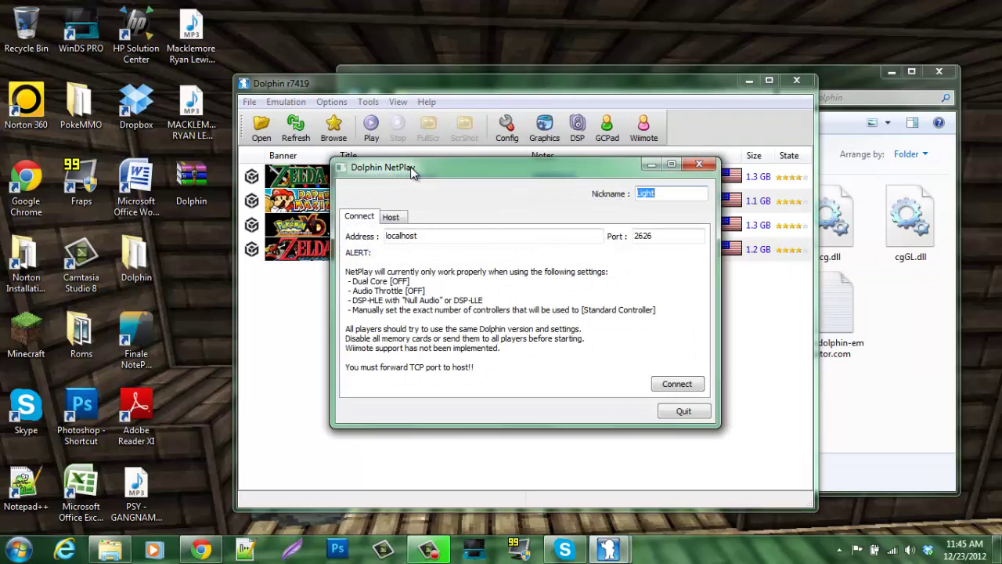
mouse_move(409, 169)
mouse_down()
mouse_move(421, 174)
mouse_move(416, 143)
mouse_move(388, 188)
mouse_move(394, 170)
mouse_up()
click(429, 231)
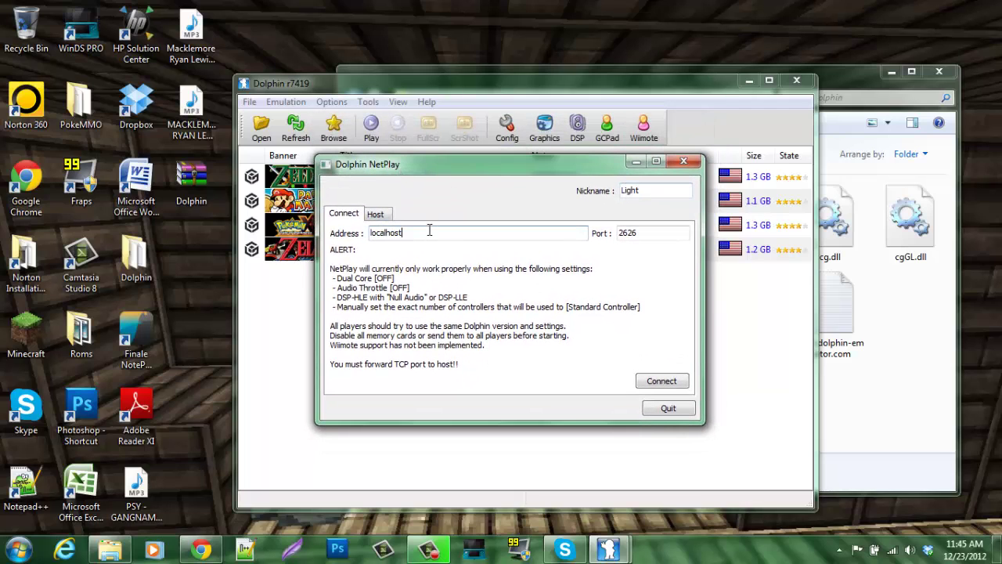
double_click(428, 231)
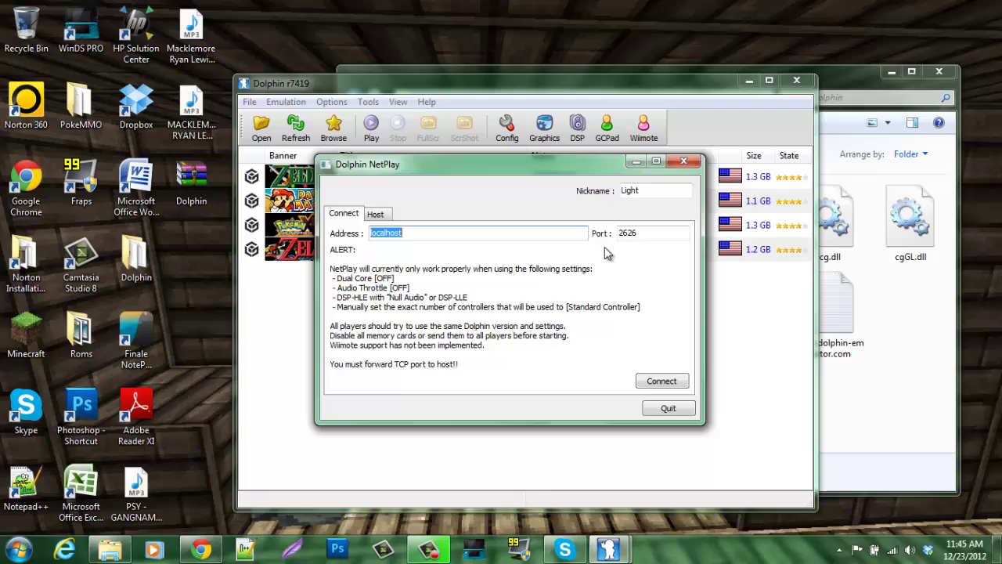
click(635, 234)
click(379, 215)
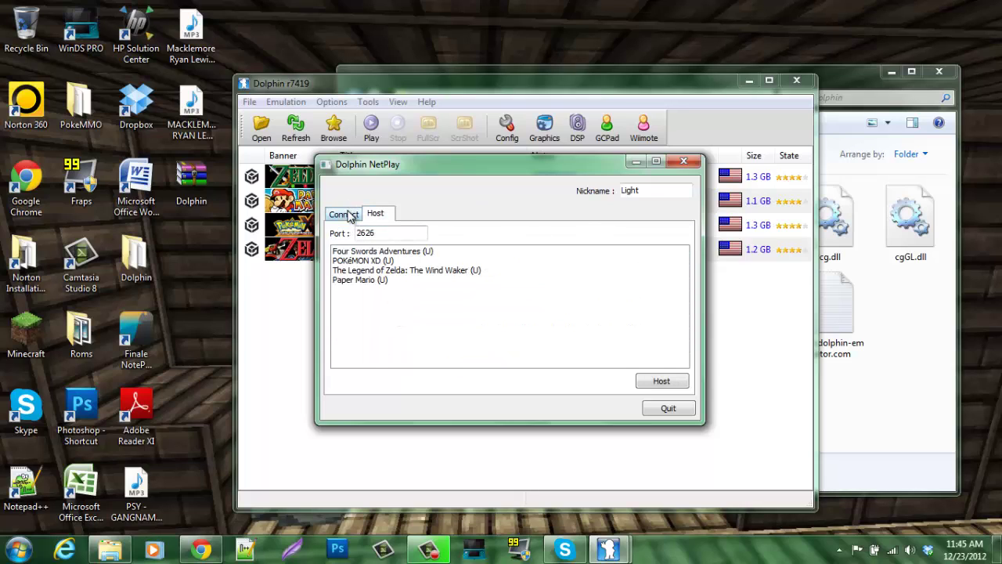
click(345, 214)
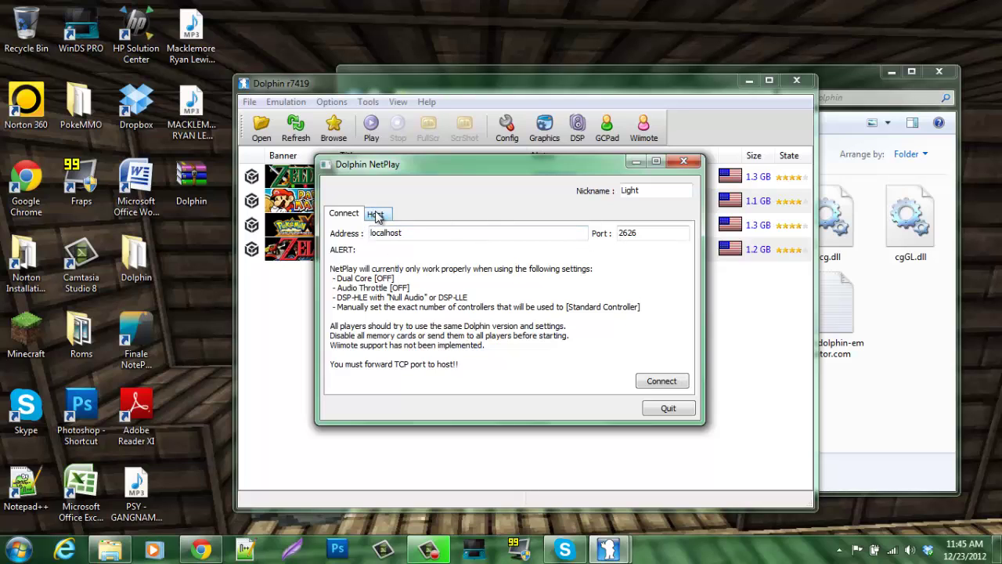
Compare the NetPlay hosting port and game list with the connection settings and requirements, and close NetPlay
click(376, 216)
click(350, 218)
click(376, 213)
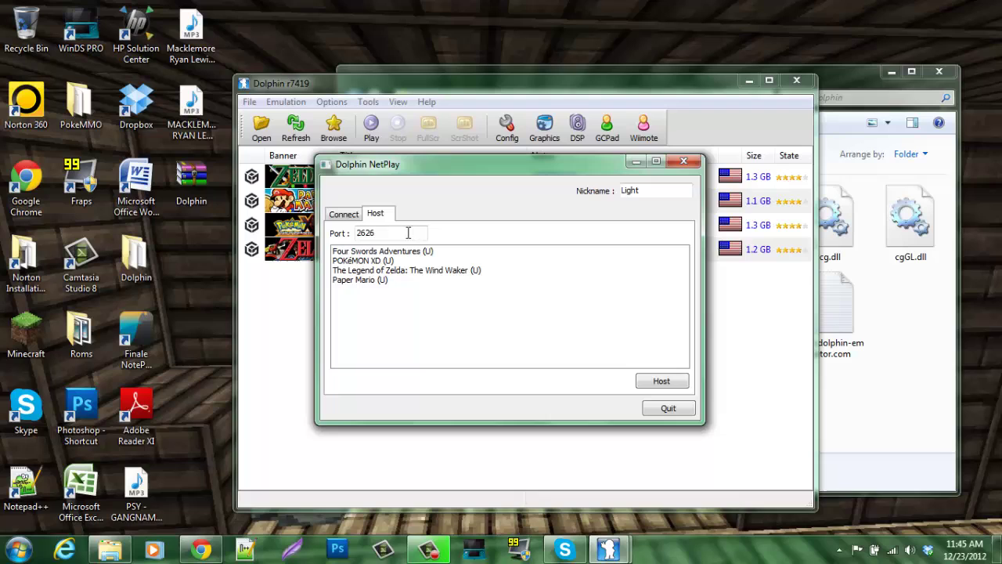
click(347, 217)
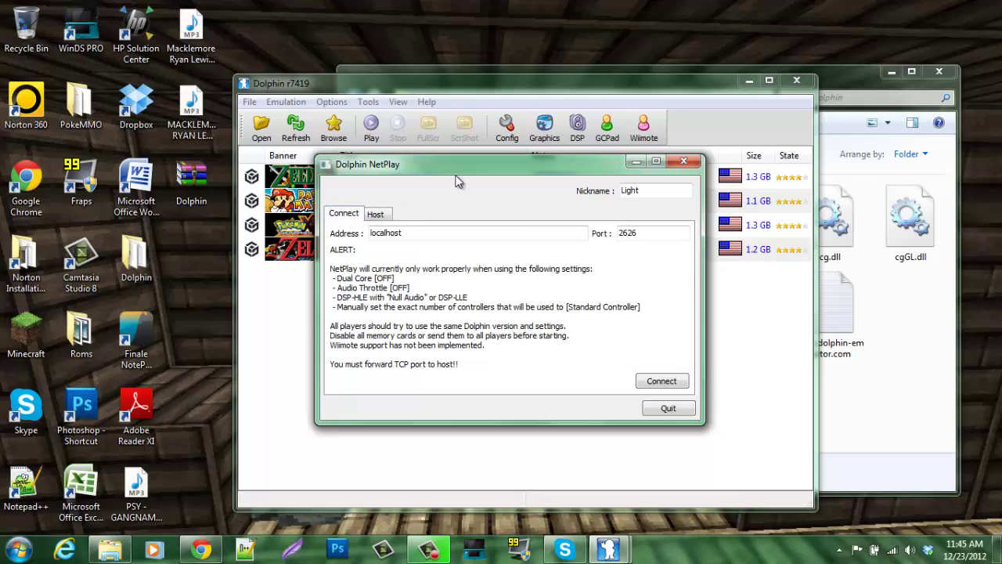
click(684, 161)
click(367, 102)
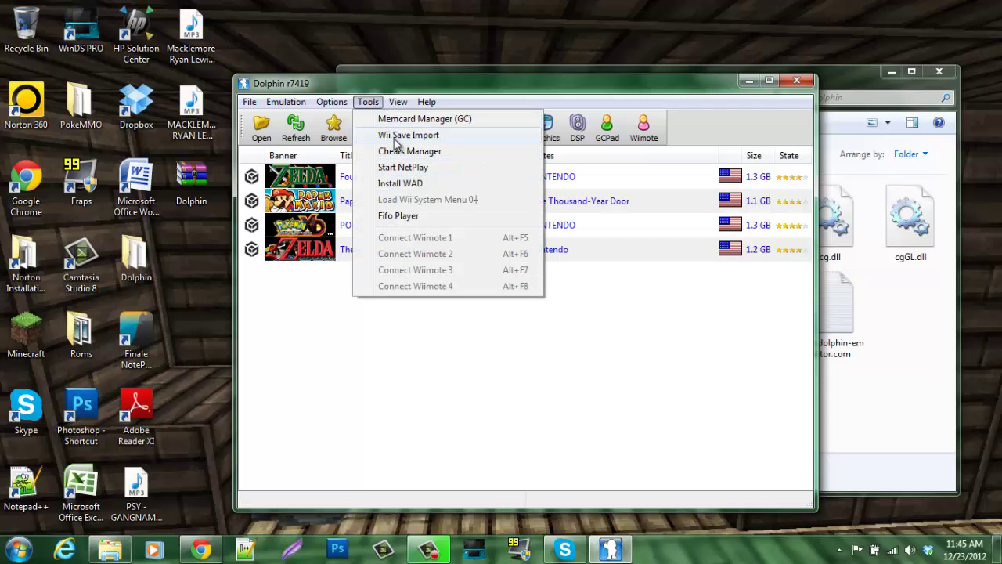
mouse_move(397, 102)
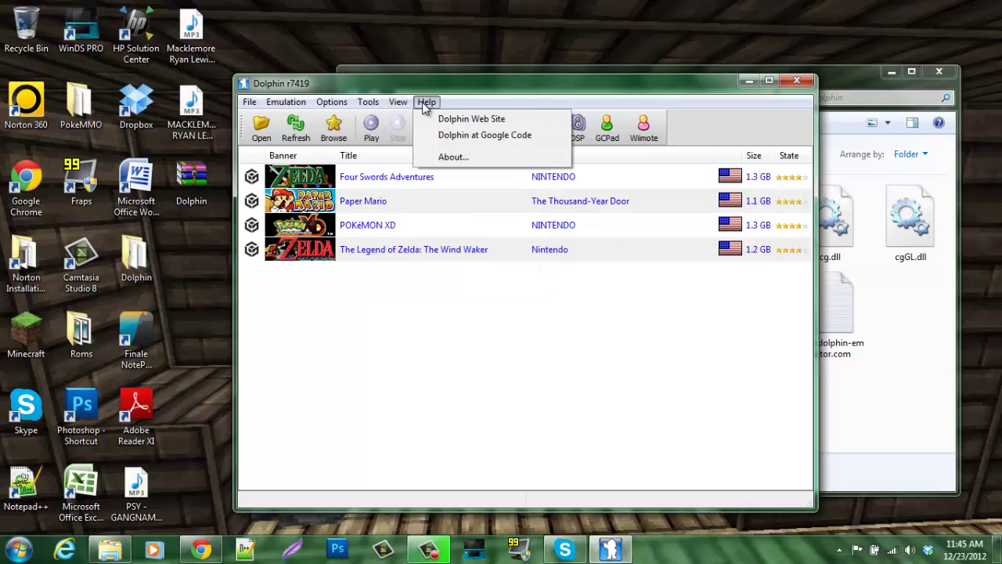
mouse_move(275, 105)
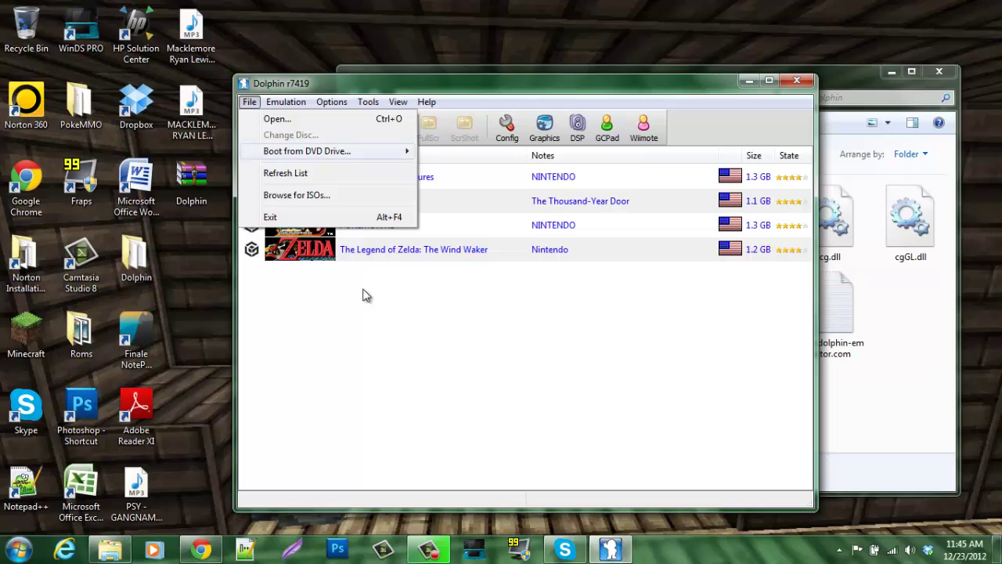
click(410, 350)
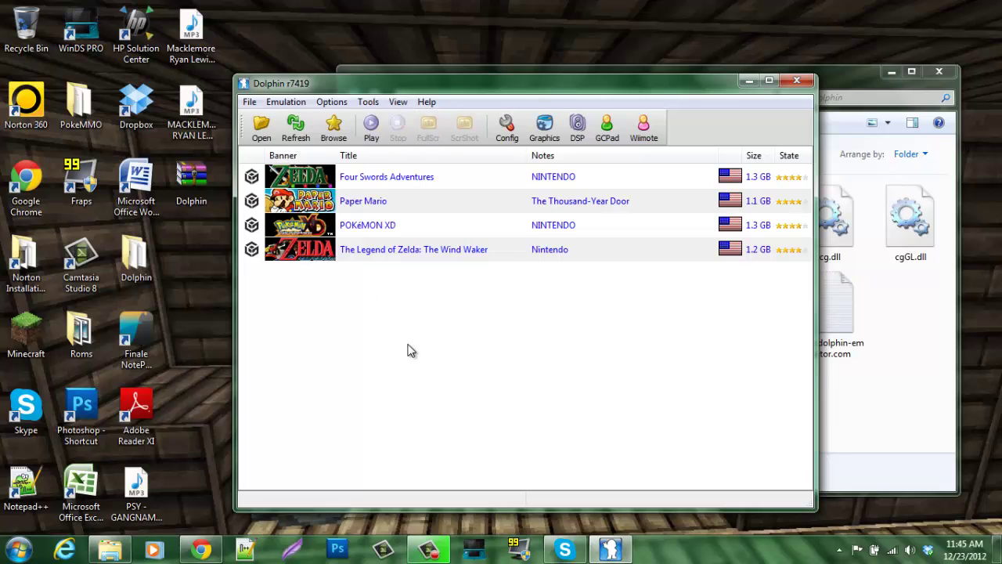